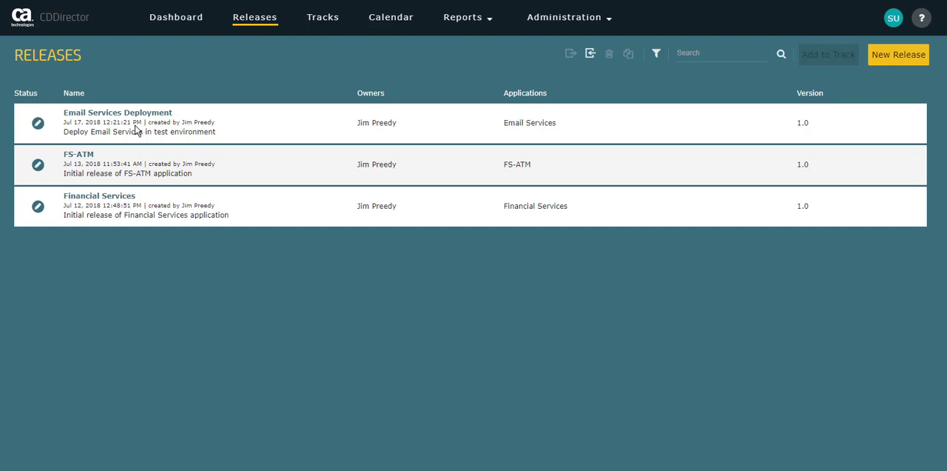
Open the Email Services application's management details to review its environments and authorized users.
{"action": "left_click", "coordinate": [559, 22]}
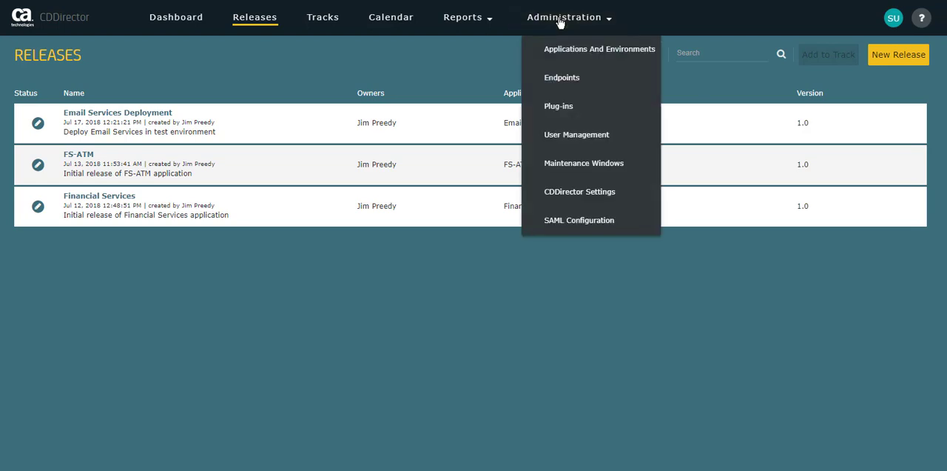
{"action": "left_click", "coordinate": [566, 52]}
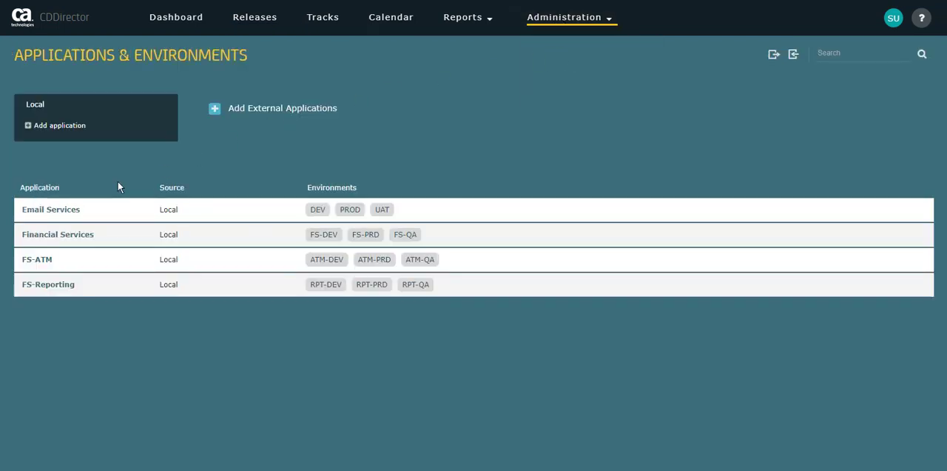
{"action": "left_click", "coordinate": [60, 215]}
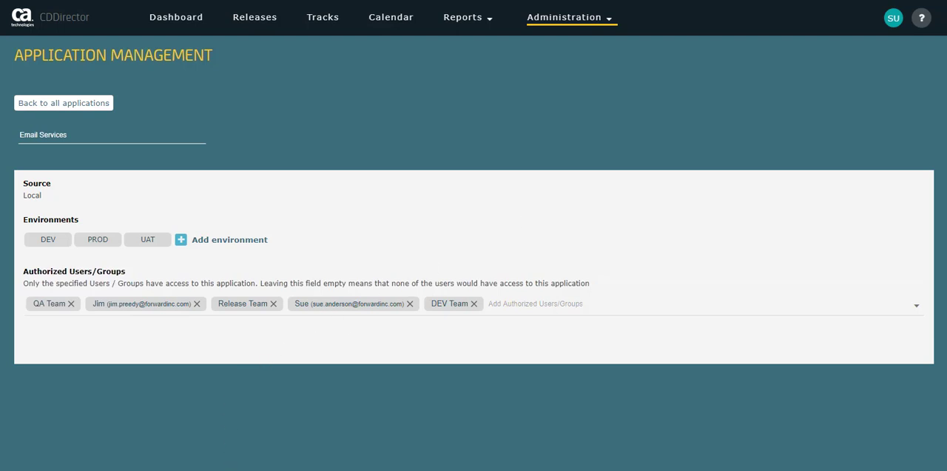
Switch to the Windows Services console and stop the Apache Tomcat 8.5 Tomcat8 service.
{"action": "mouse_move", "coordinate": [232, 470]}
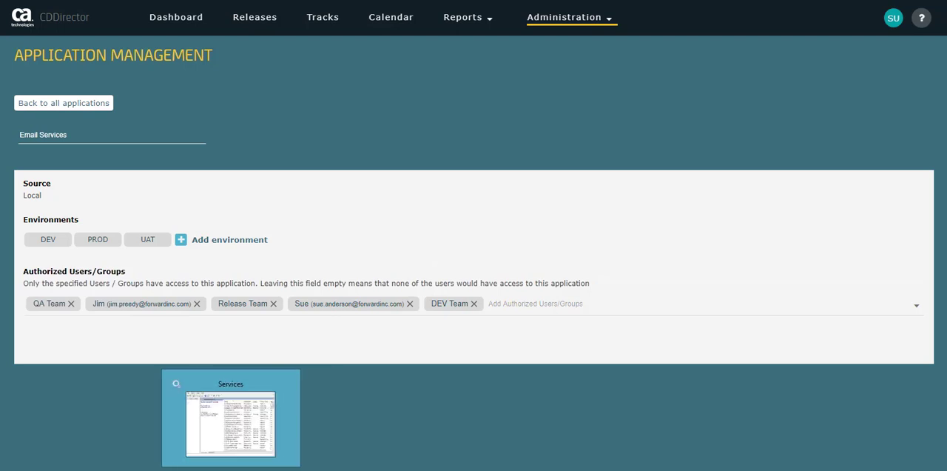
{"action": "left_click", "coordinate": [231, 470]}
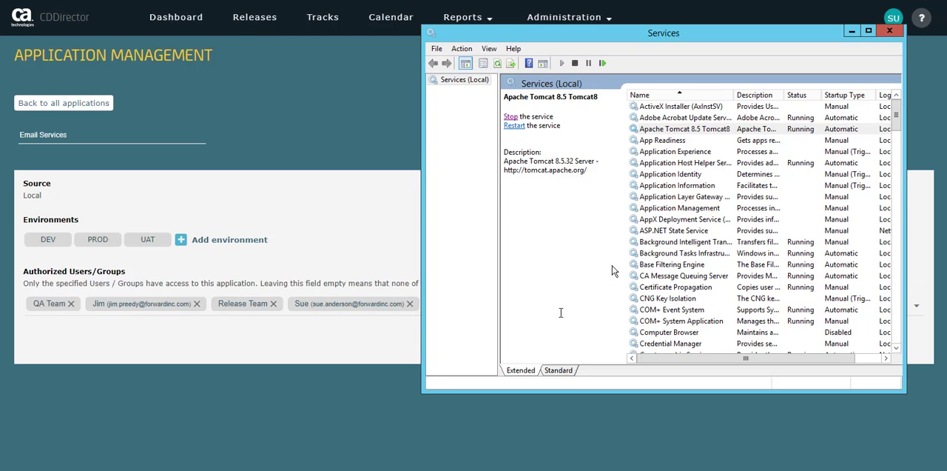
{"action": "right_click", "coordinate": [674, 134]}
{"action": "left_click", "coordinate": [700, 151]}
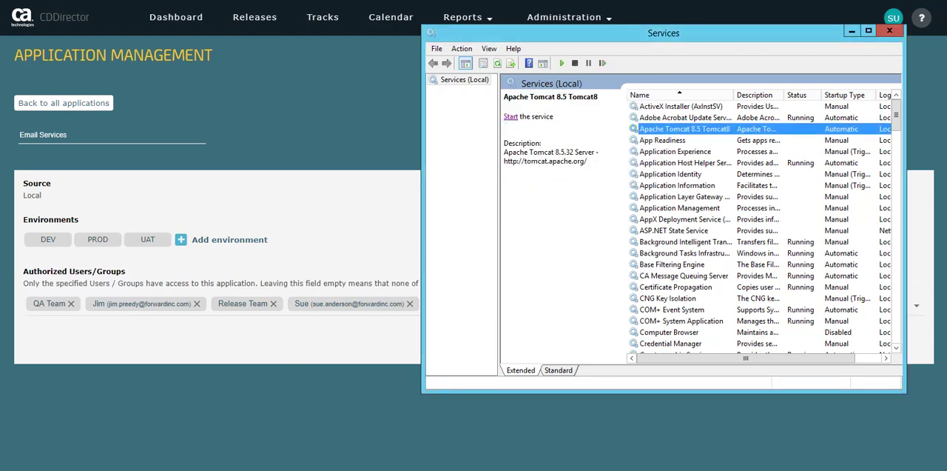
In File Explorer, copy cdd-slack-plugin.war from the CDD 6.8 install media folder into Tomcat 8.5's webapps folder.
{"action": "key", "text": "alt+Tab"}
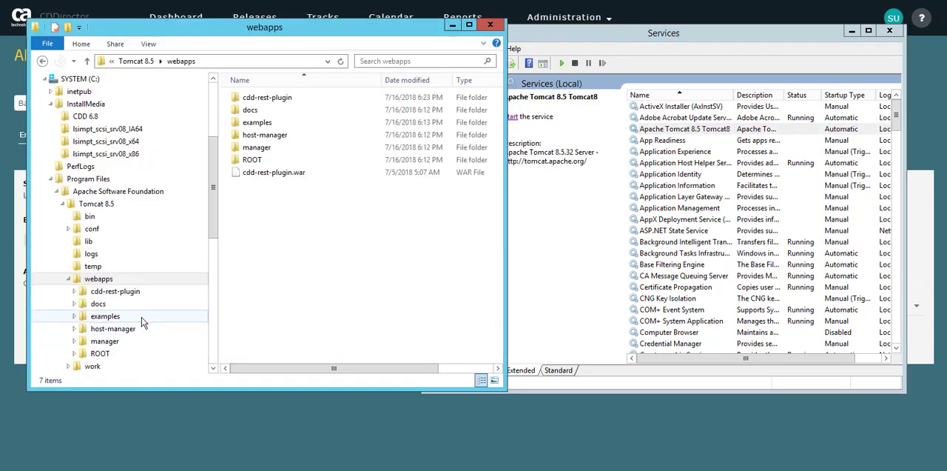
{"action": "left_click", "coordinate": [86, 118]}
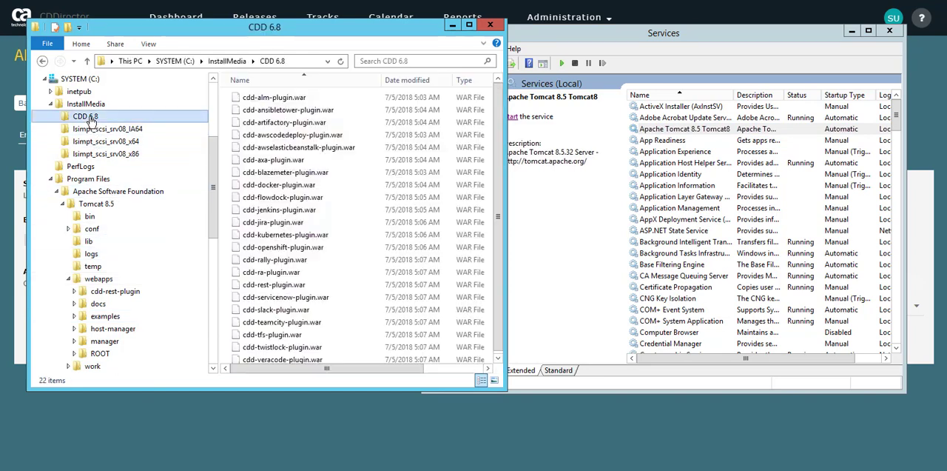
{"action": "left_click", "coordinate": [267, 314]}
{"action": "right_click", "coordinate": [267, 316]}
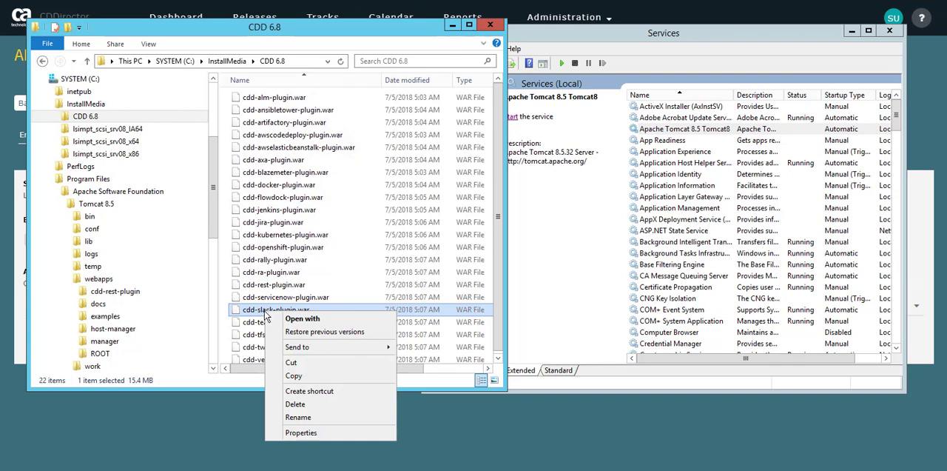
{"action": "left_click", "coordinate": [293, 376]}
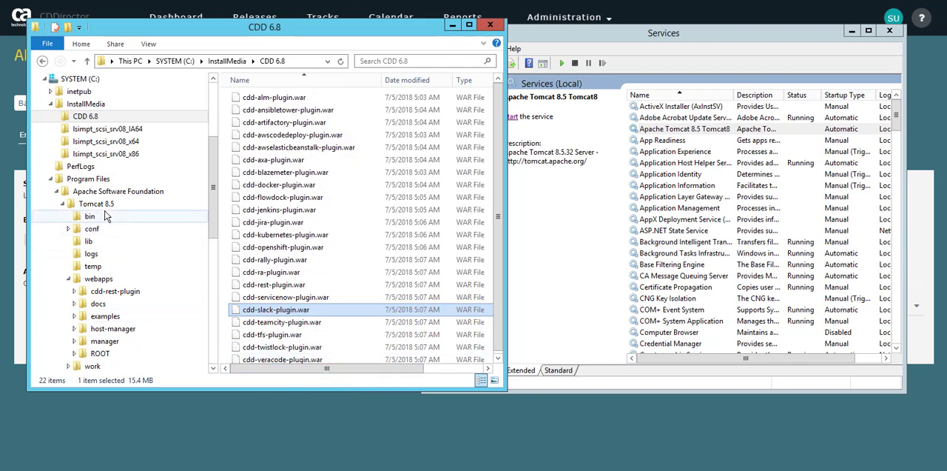
{"action": "left_click", "coordinate": [102, 279]}
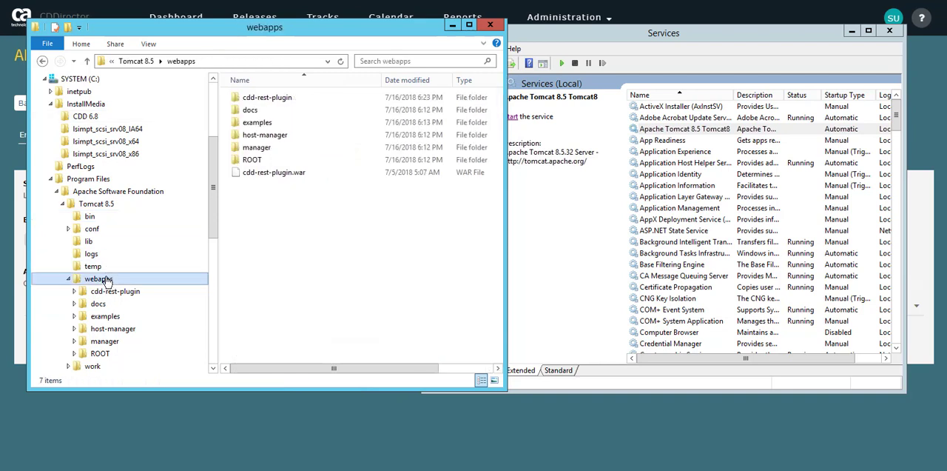
{"action": "right_click", "coordinate": [249, 229]}
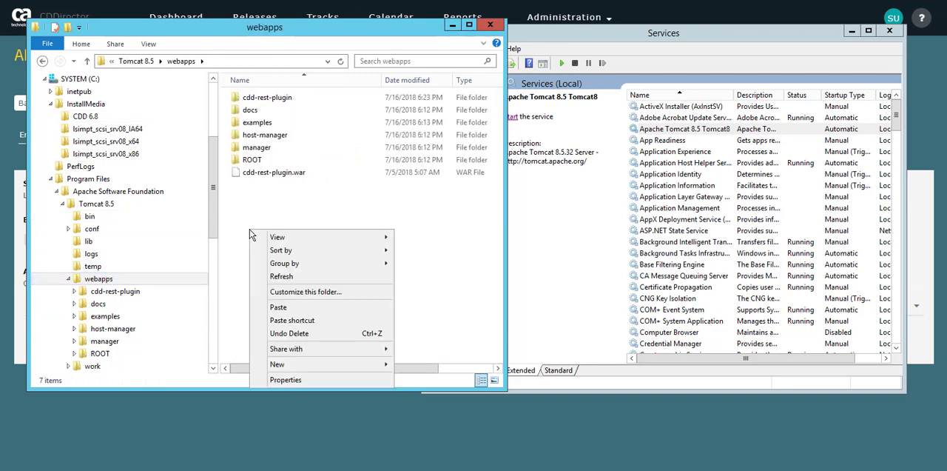
{"action": "left_click", "coordinate": [279, 309]}
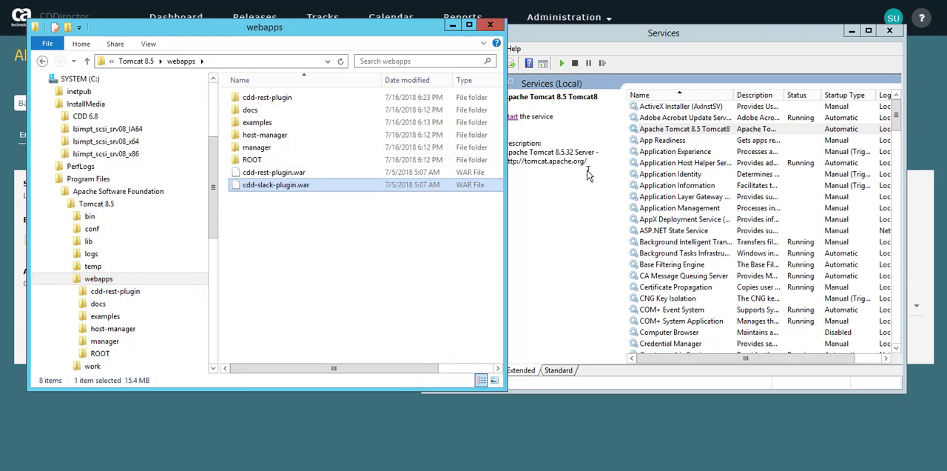
Start the Apache Tomcat 8.5 Tomcat8 service in the Services console and return to CDDirector.
{"action": "right_click", "coordinate": [677, 131]}
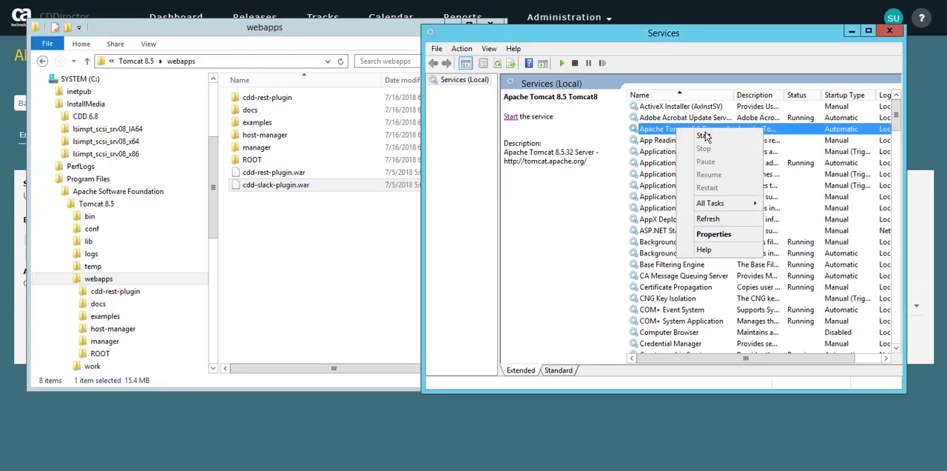
{"action": "left_click", "coordinate": [705, 136]}
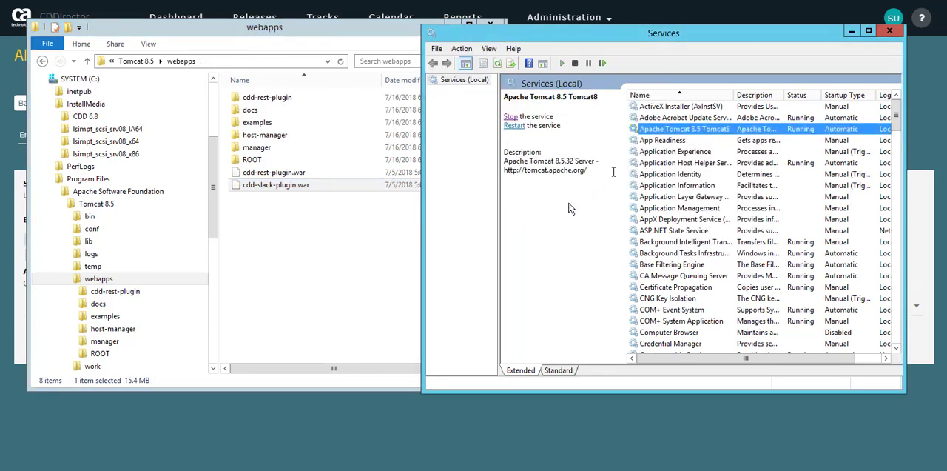
{"action": "left_click", "coordinate": [288, 437]}
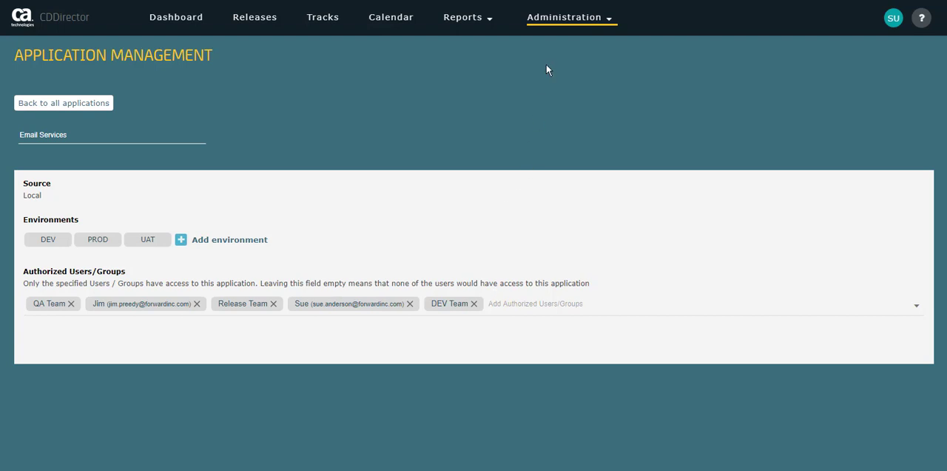
{"action": "left_click", "coordinate": [558, 21]}
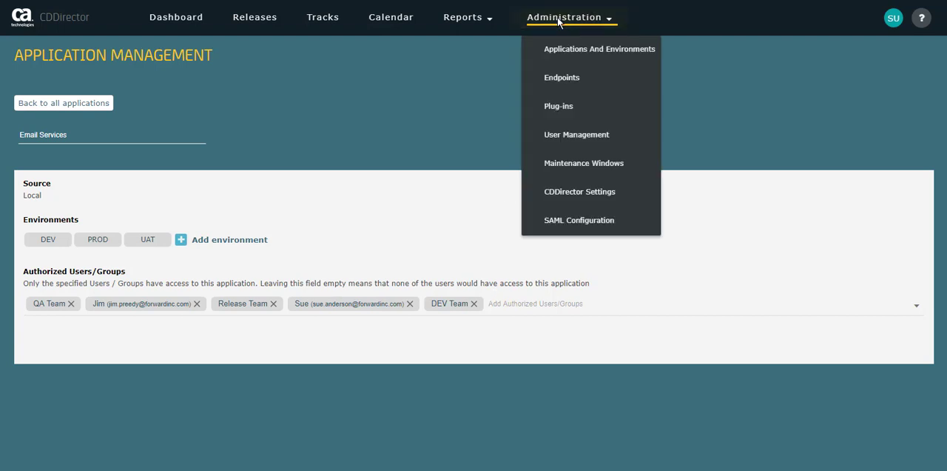
{"action": "left_click", "coordinate": [558, 107]}
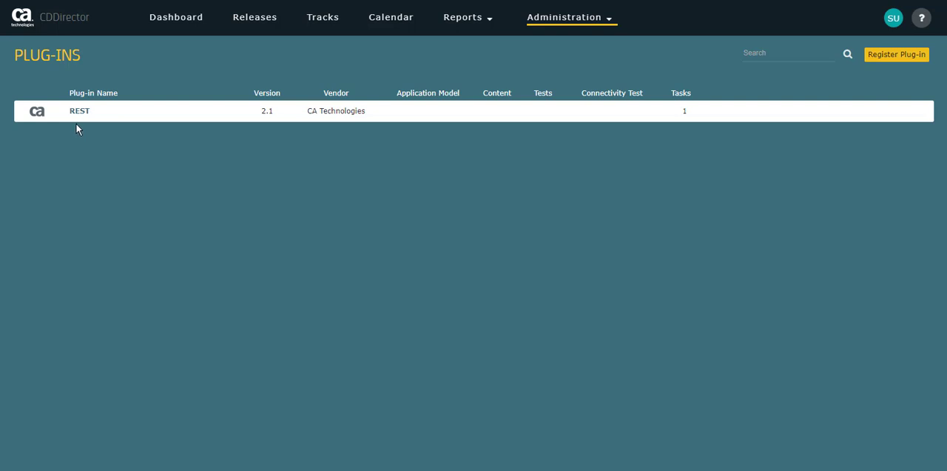
{"action": "left_click", "coordinate": [887, 57]}
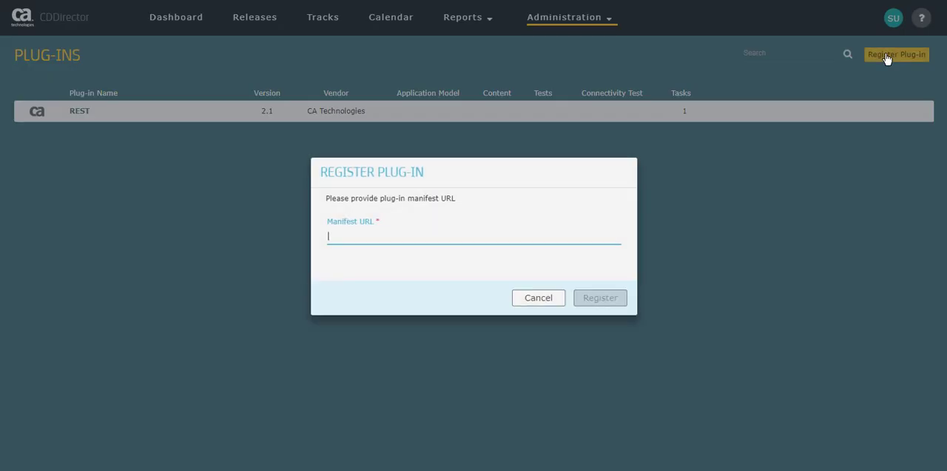
{"action": "left_click", "coordinate": [342, 238]}
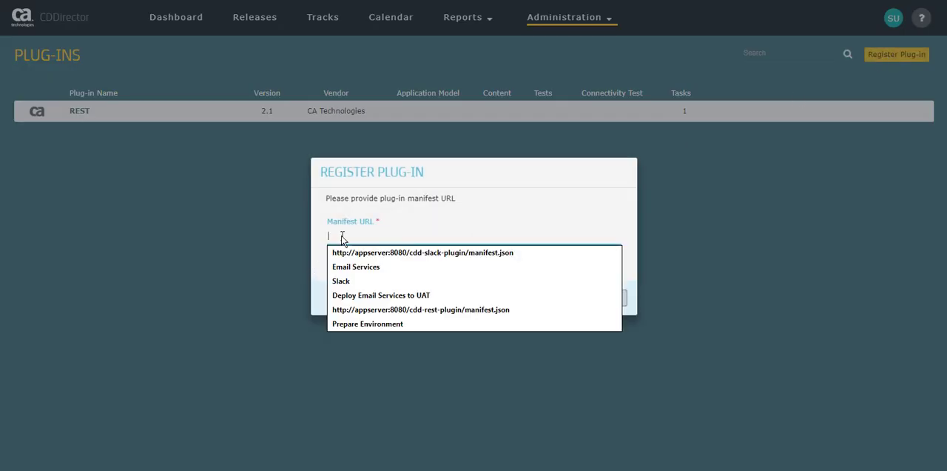
{"action": "left_click", "coordinate": [428, 253]}
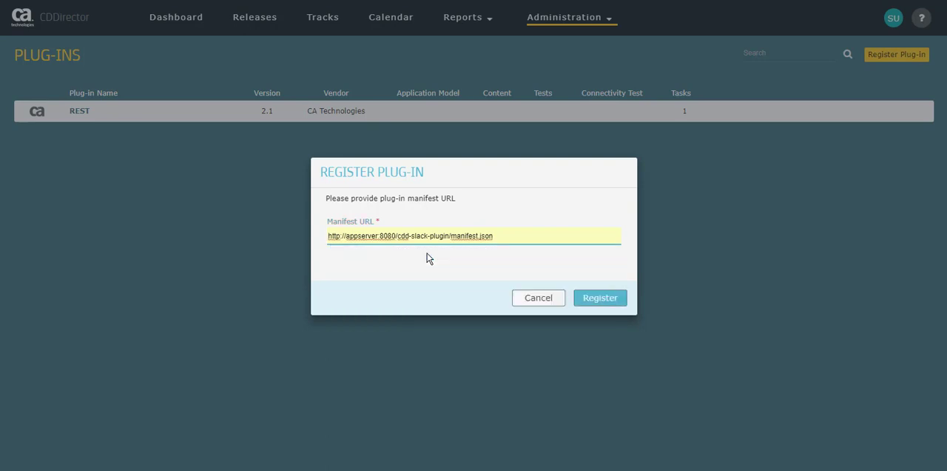
{"action": "left_click", "coordinate": [597, 302]}
{"action": "left_click", "coordinate": [598, 300]}
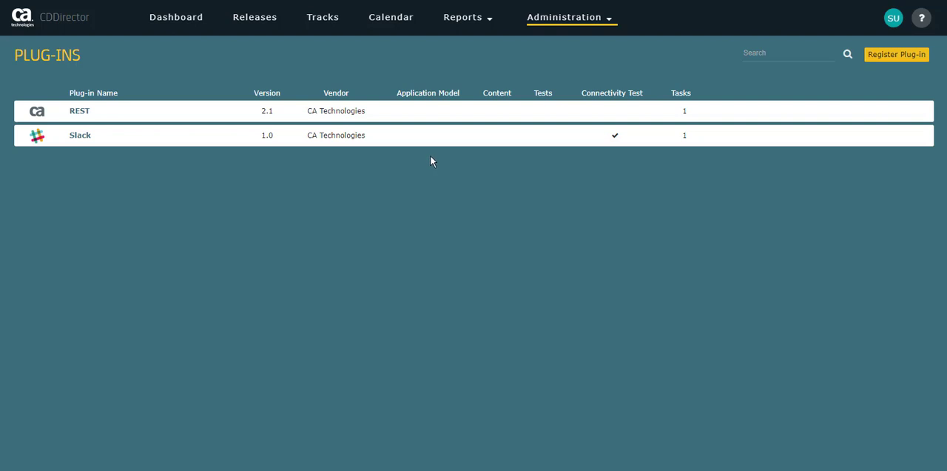
Begin adding a new endpoint named Slack with the description Slack.com.
{"action": "mouse_move", "coordinate": [415, 144]}
{"action": "mouse_move", "coordinate": [501, 135]}
{"action": "left_click", "coordinate": [555, 21]}
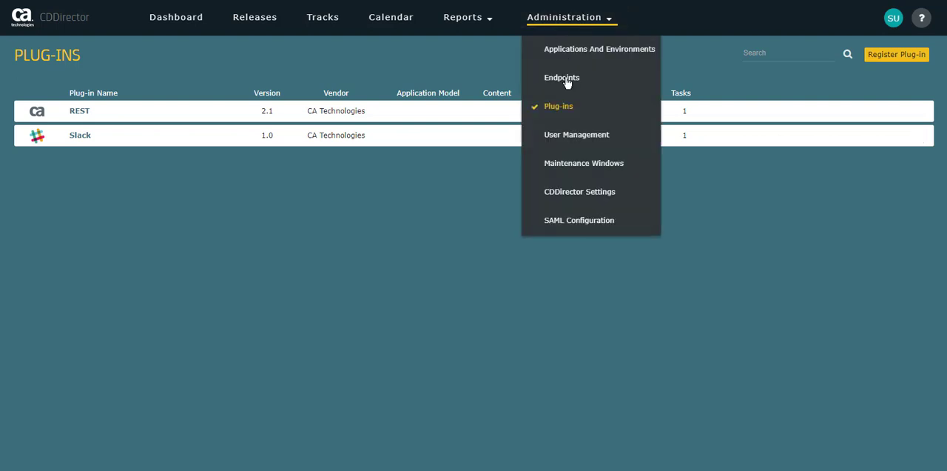
{"action": "left_click", "coordinate": [566, 80]}
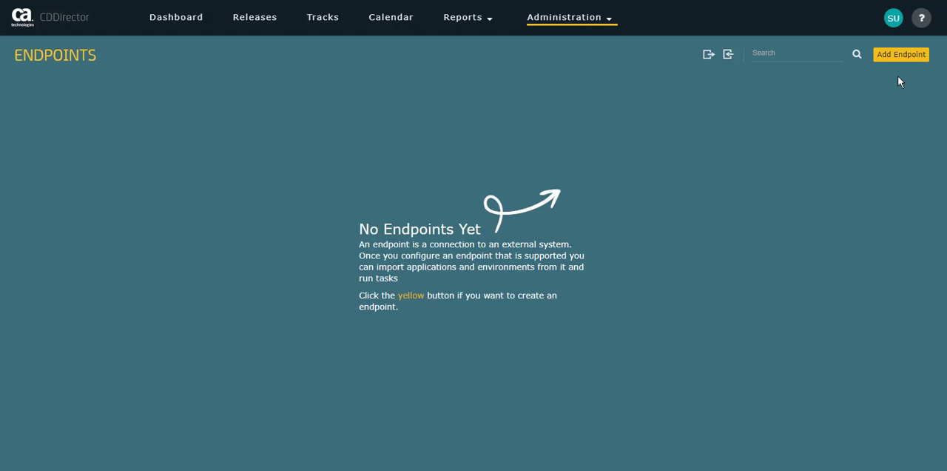
{"action": "left_click", "coordinate": [908, 59]}
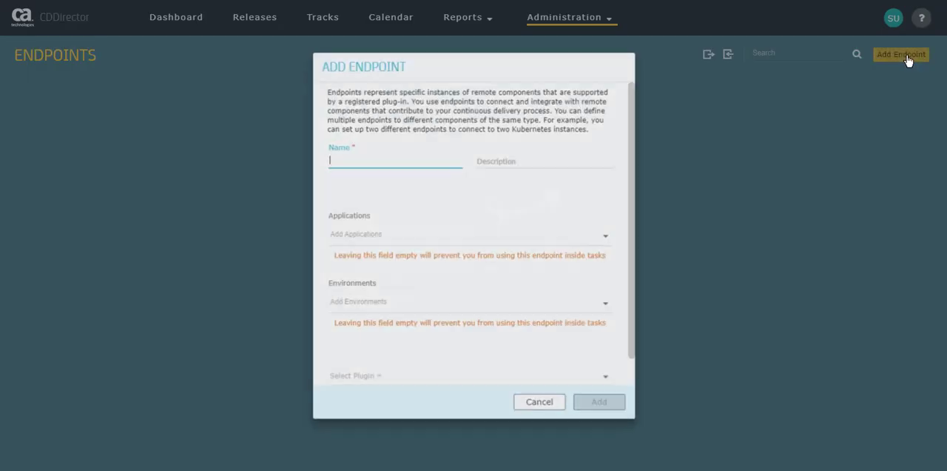
{"action": "left_click", "coordinate": [386, 154]}
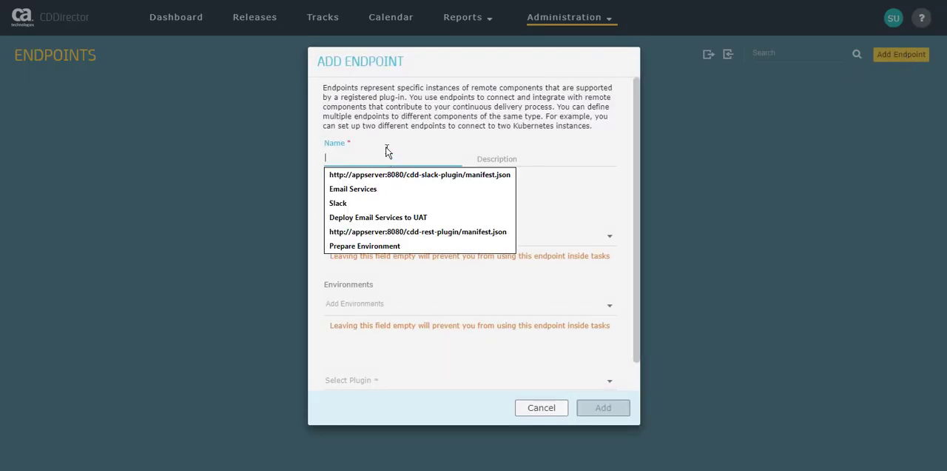
{"action": "left_click", "coordinate": [341, 204]}
{"action": "left_click", "coordinate": [508, 157]}
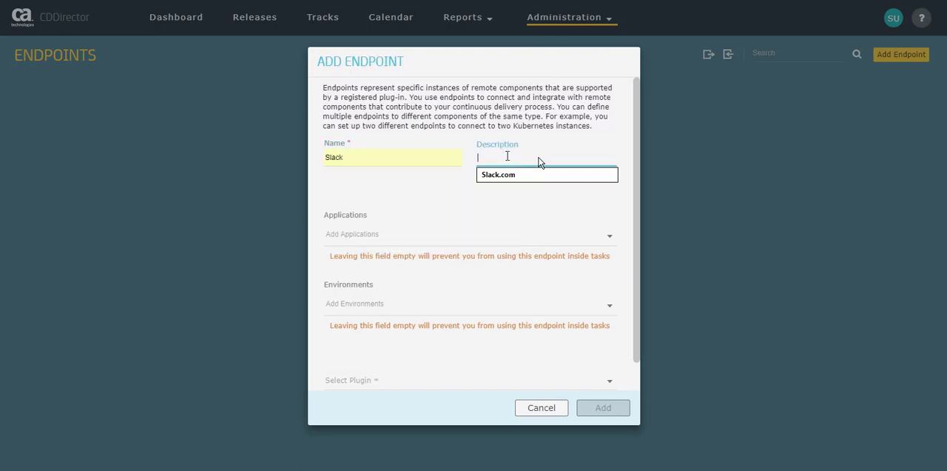
{"action": "left_click", "coordinate": [499, 176]}
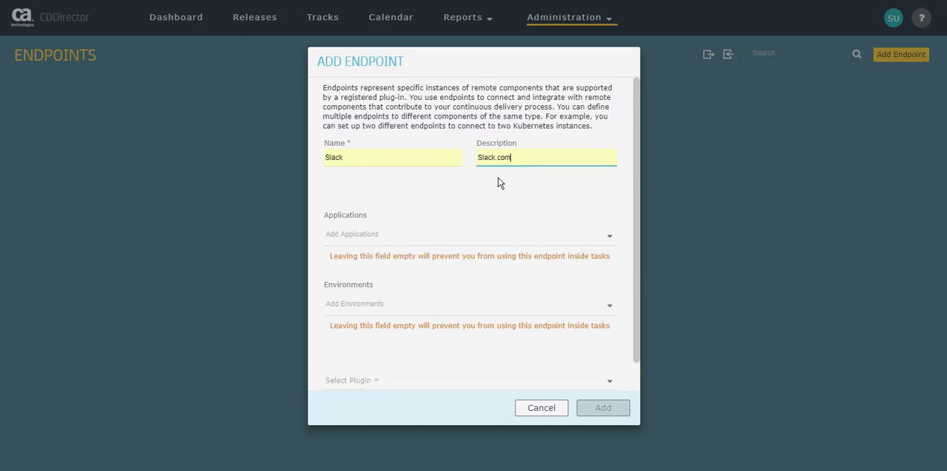
Assign the endpoint to the Email Services application and its DEV, UAT and PROD environments, with Slack as the plug-in.
{"action": "left_click", "coordinate": [370, 241]}
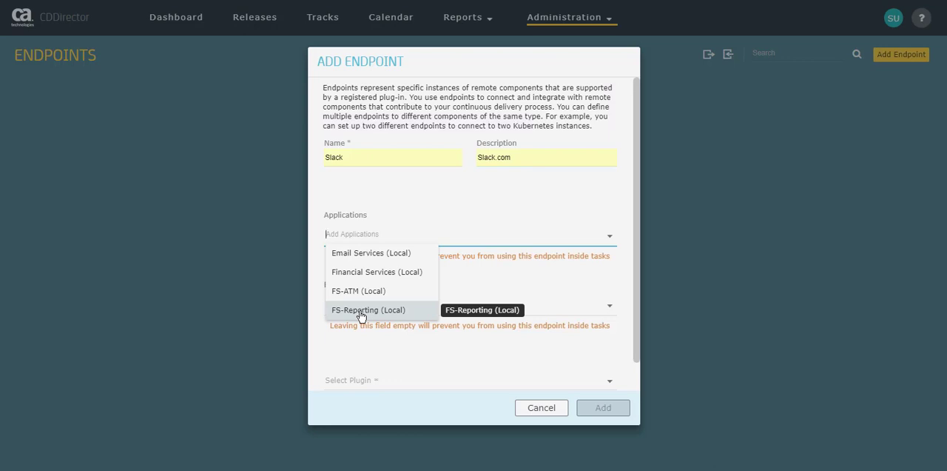
{"action": "left_click", "coordinate": [346, 255]}
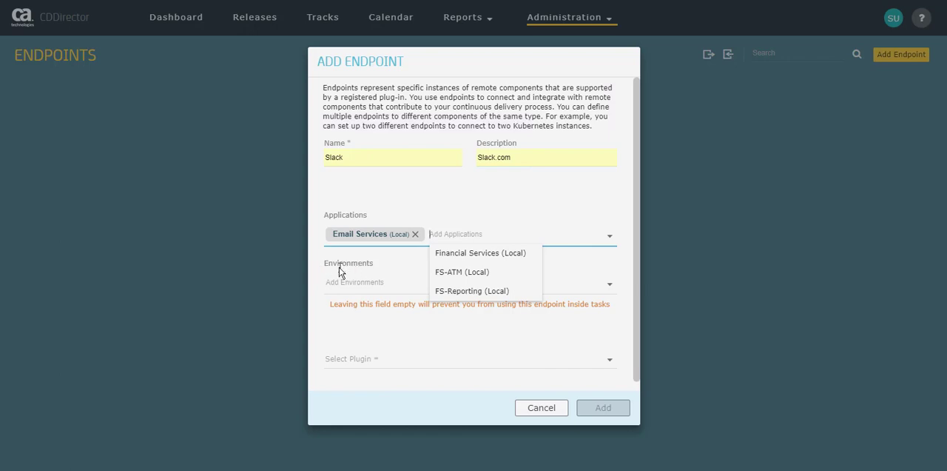
{"action": "left_click", "coordinate": [358, 286]}
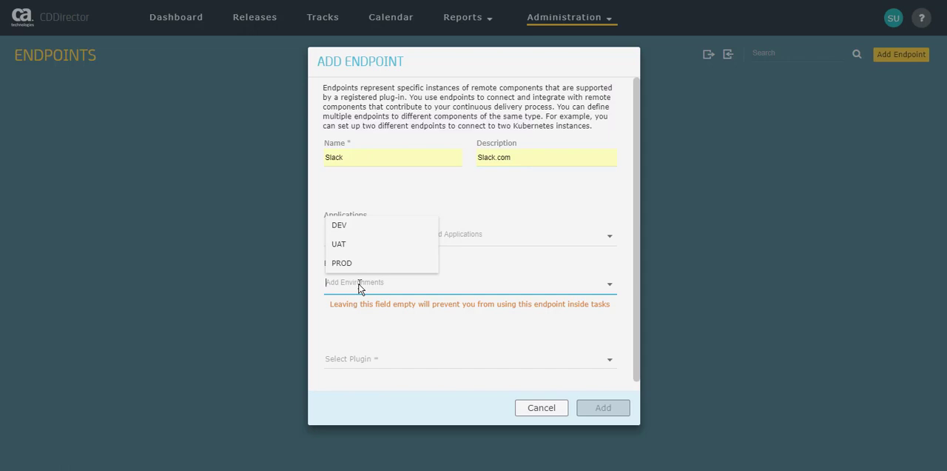
{"action": "left_click", "coordinate": [343, 230]}
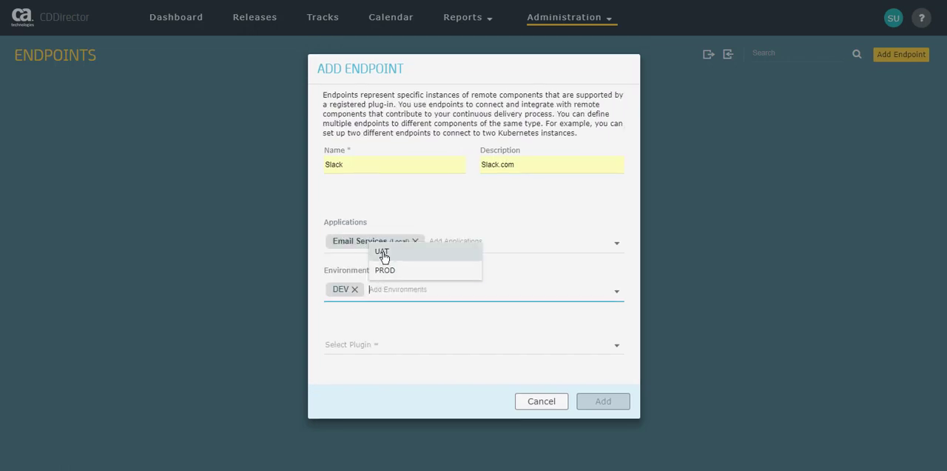
{"action": "left_click", "coordinate": [383, 253]}
{"action": "left_click", "coordinate": [428, 269]}
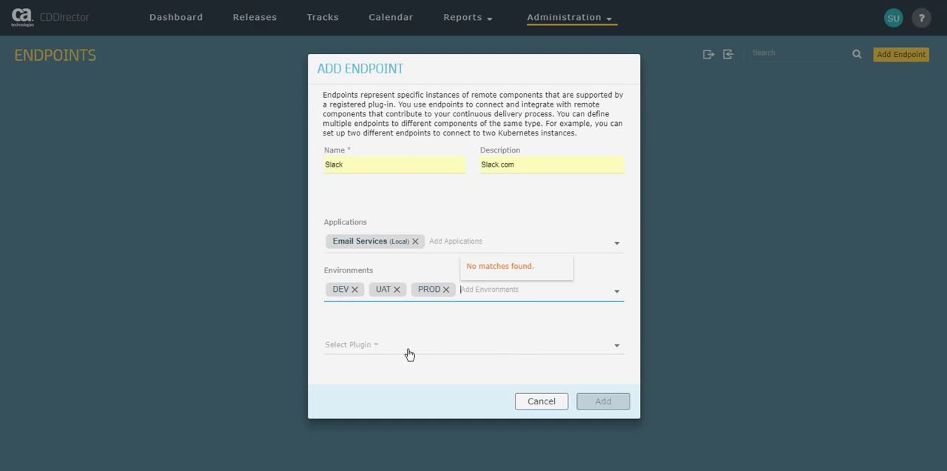
{"action": "left_click", "coordinate": [618, 346]}
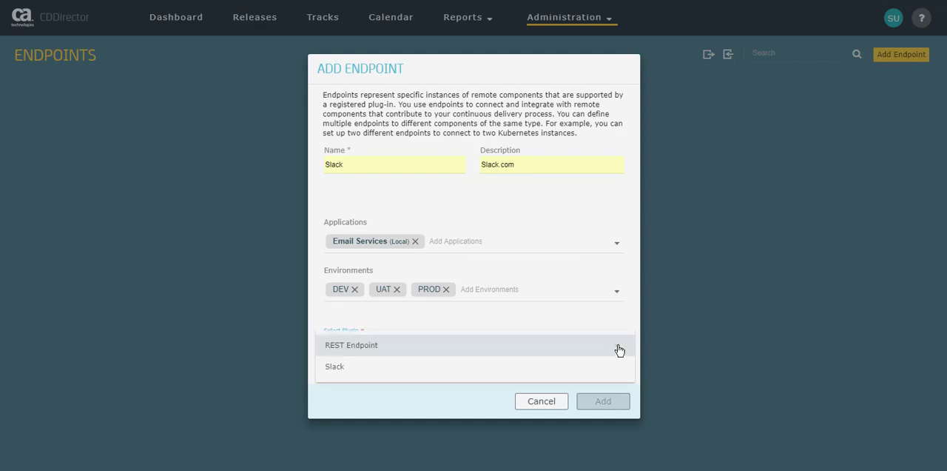
{"action": "left_click", "coordinate": [334, 367]}
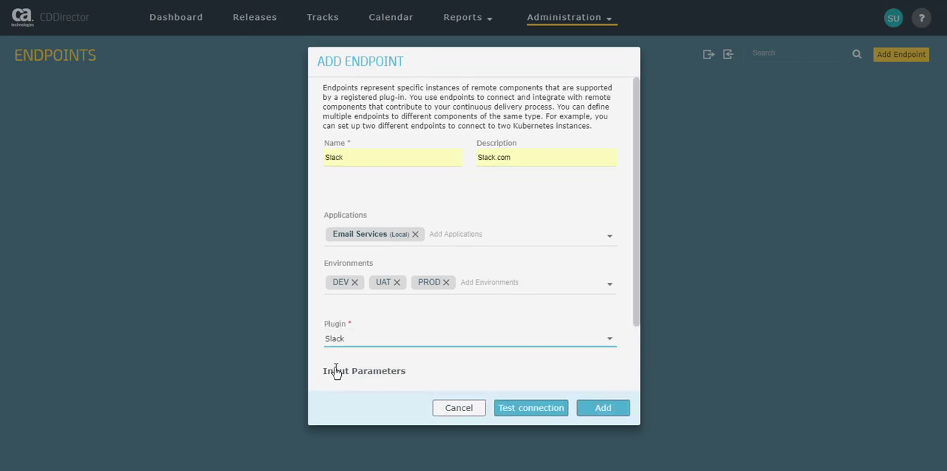
Copy the Slack webhook URL from the Slack Config Info file in Notepad and paste it as the CDDirector endpoint's Webhook URL.
{"action": "left_click", "coordinate": [635, 376]}
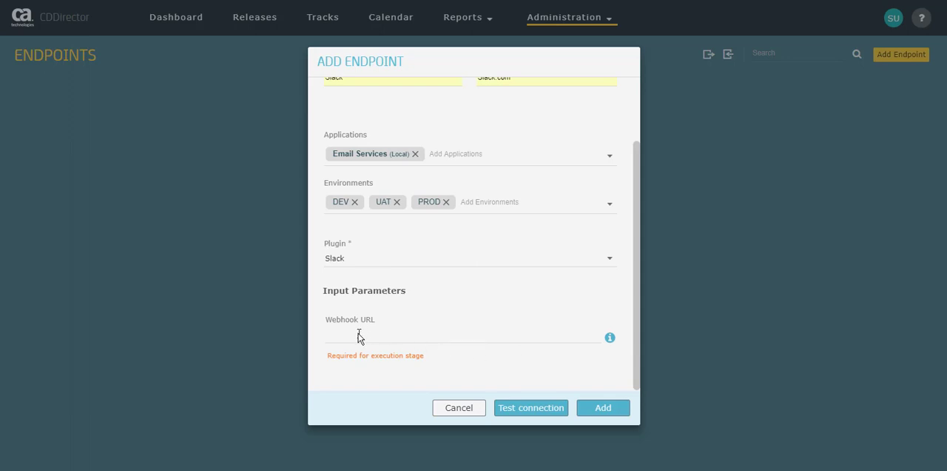
{"action": "left_click", "coordinate": [356, 469]}
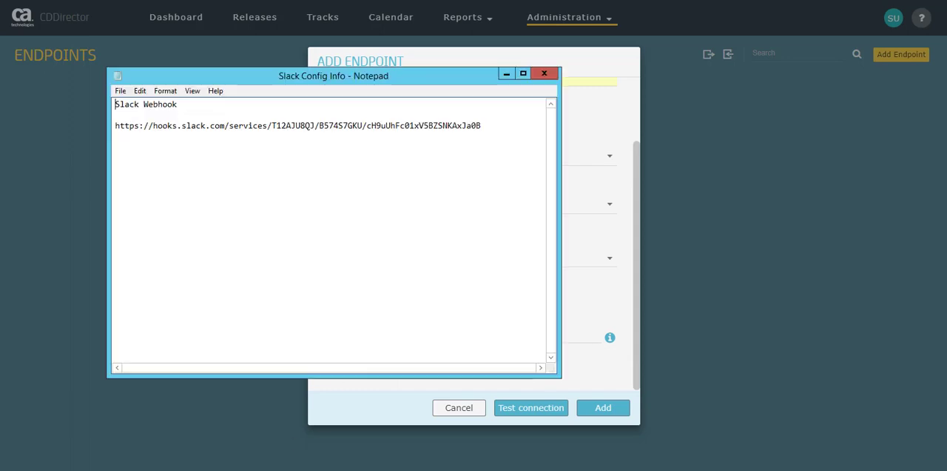
{"action": "left_click_drag", "start_coordinate": [483, 125], "coordinate": [115, 128]}
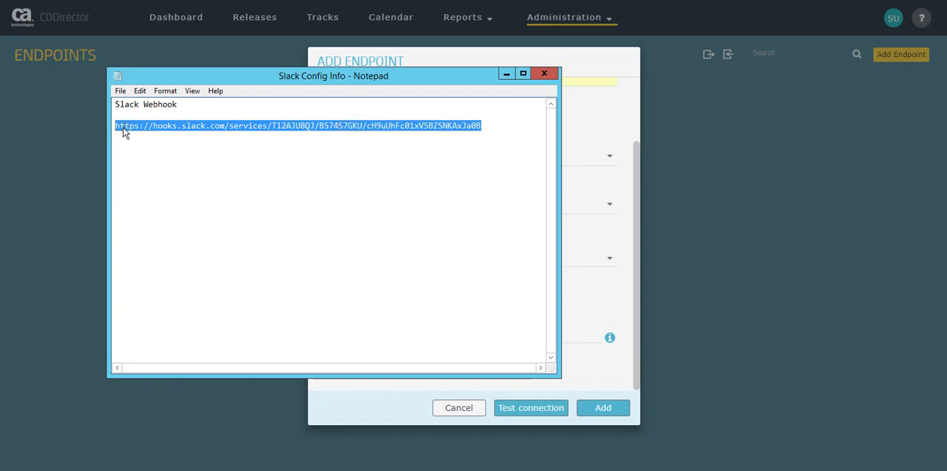
{"action": "right_click", "coordinate": [124, 131]}
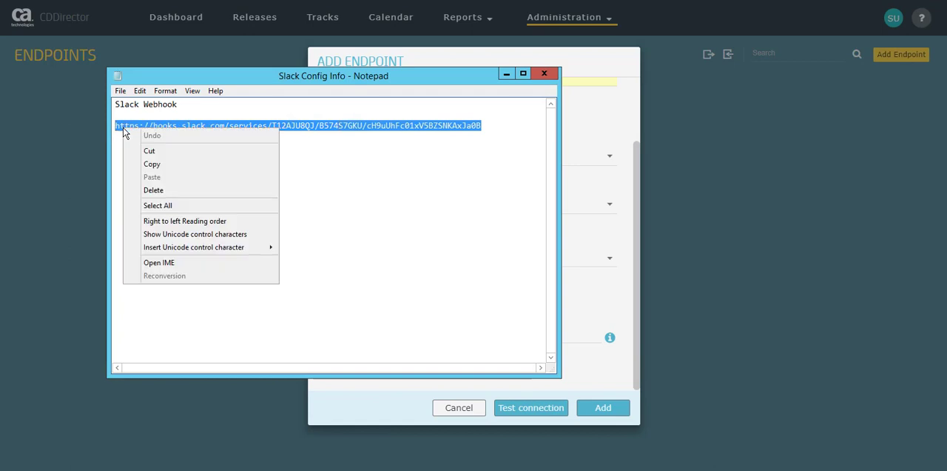
{"action": "left_click", "coordinate": [155, 164]}
{"action": "left_click", "coordinate": [361, 409]}
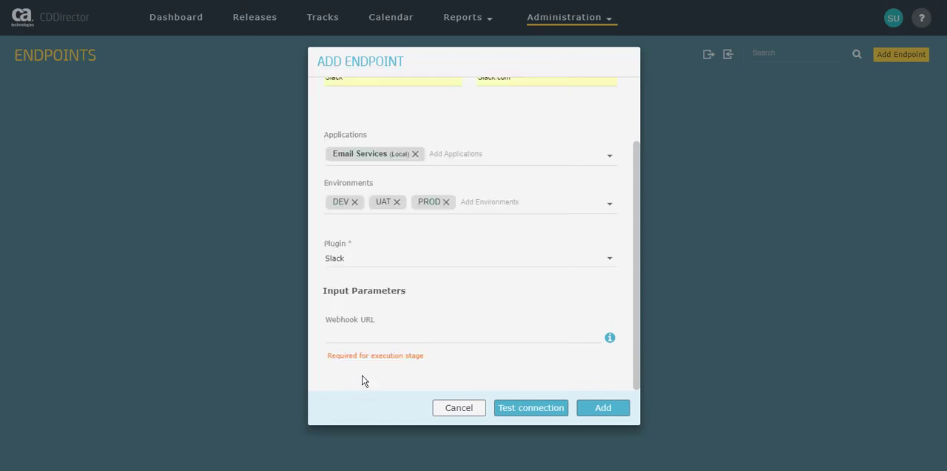
{"action": "left_click", "coordinate": [344, 338]}
{"action": "right_click", "coordinate": [344, 338]}
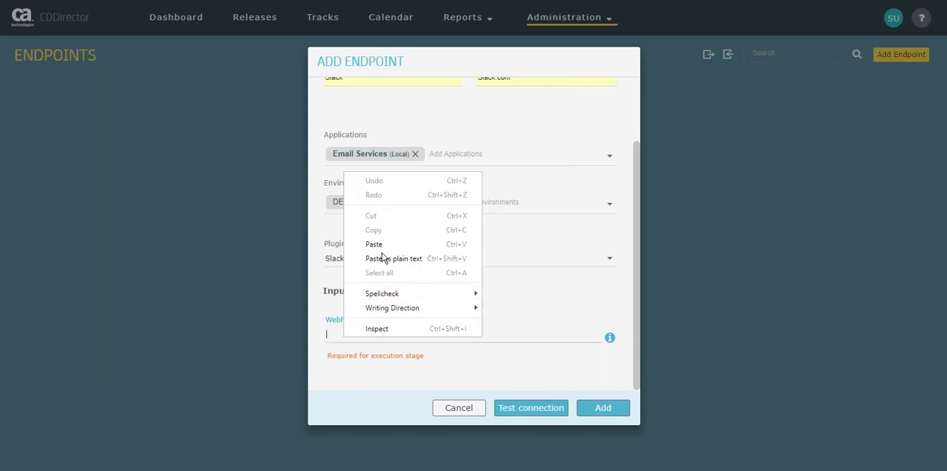
{"action": "left_click", "coordinate": [374, 244]}
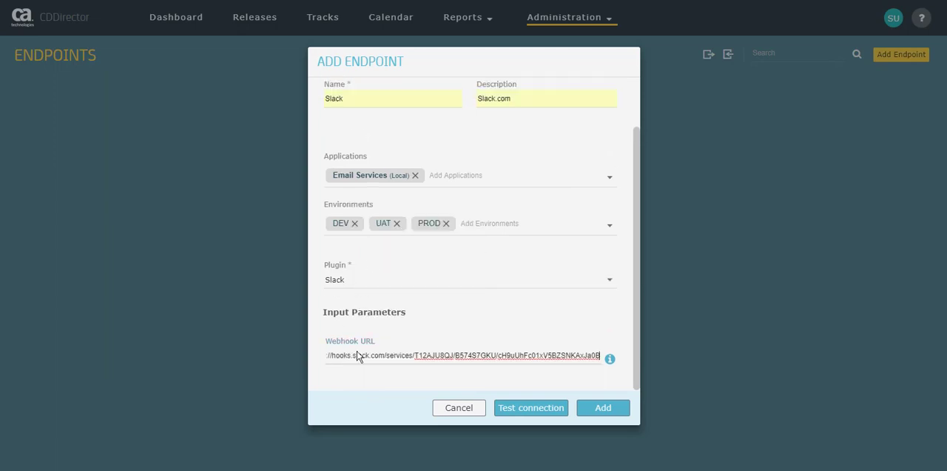
Test the Slack endpoint's connection and add the endpoint.
{"action": "left_click", "coordinate": [530, 409]}
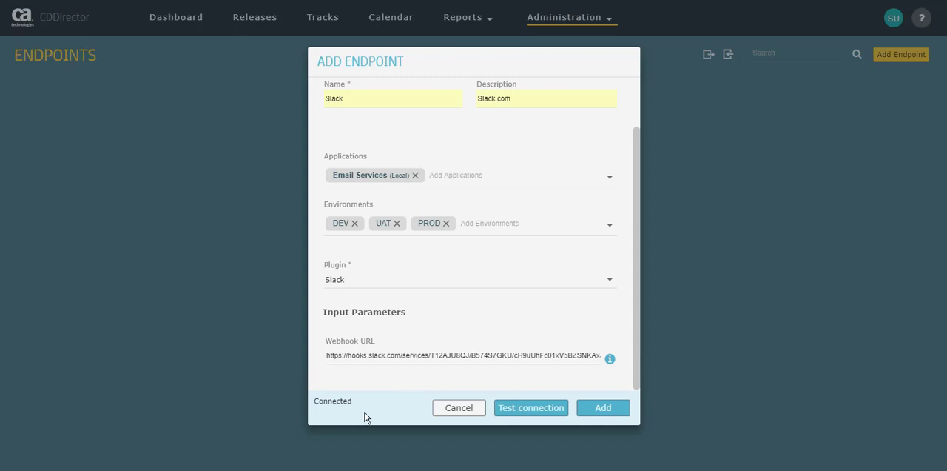
{"action": "left_click", "coordinate": [604, 408]}
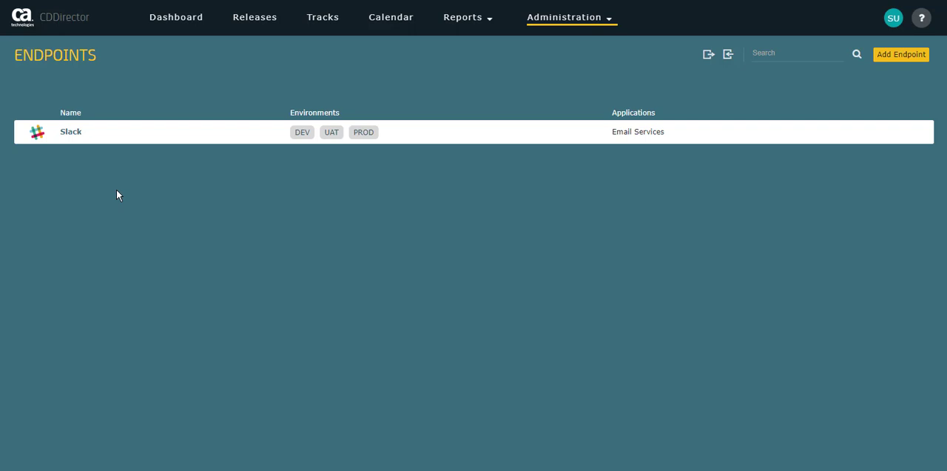
Open the Notify team of environment readiness task in the Prepare UAT Environment phase of the Email Services Deployment release.
{"action": "left_click", "coordinate": [242, 23]}
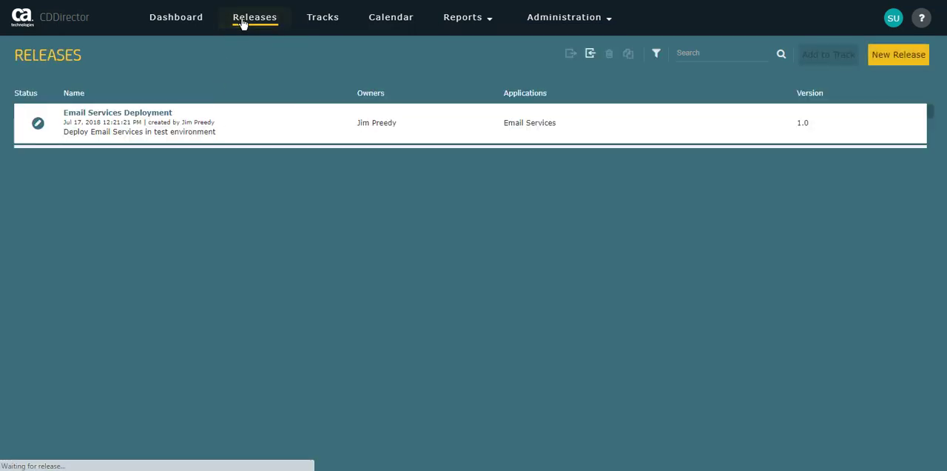
{"action": "left_click", "coordinate": [101, 118]}
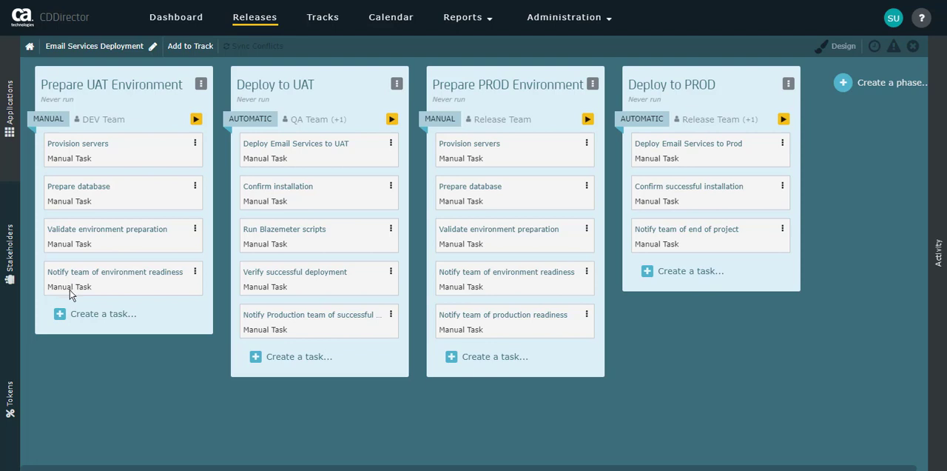
{"action": "left_click", "coordinate": [106, 277]}
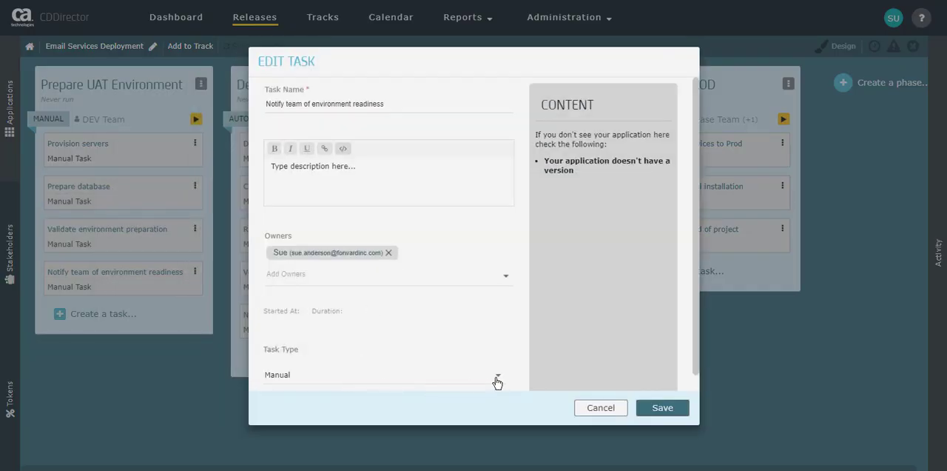
Change the task type to Slack's Post message and choose Slack as its endpoint.
{"action": "left_click", "coordinate": [497, 378]}
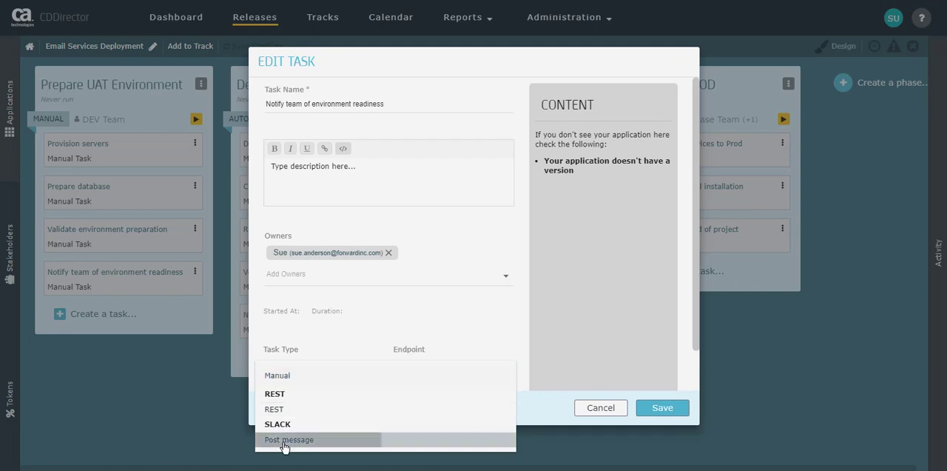
{"action": "left_click", "coordinate": [285, 441]}
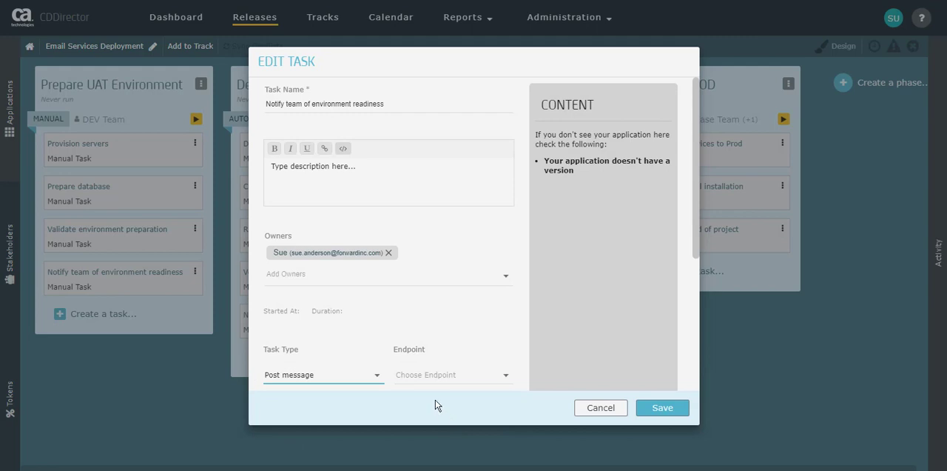
{"action": "left_click", "coordinate": [508, 381]}
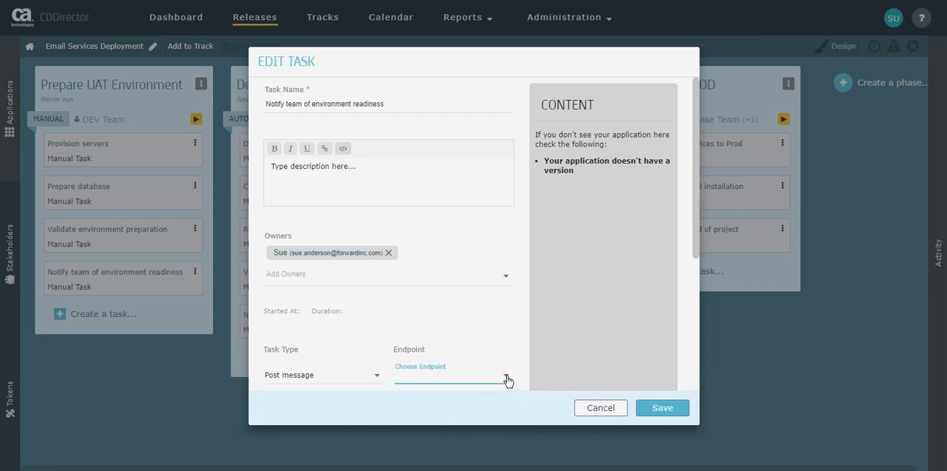
{"action": "left_click", "coordinate": [435, 376]}
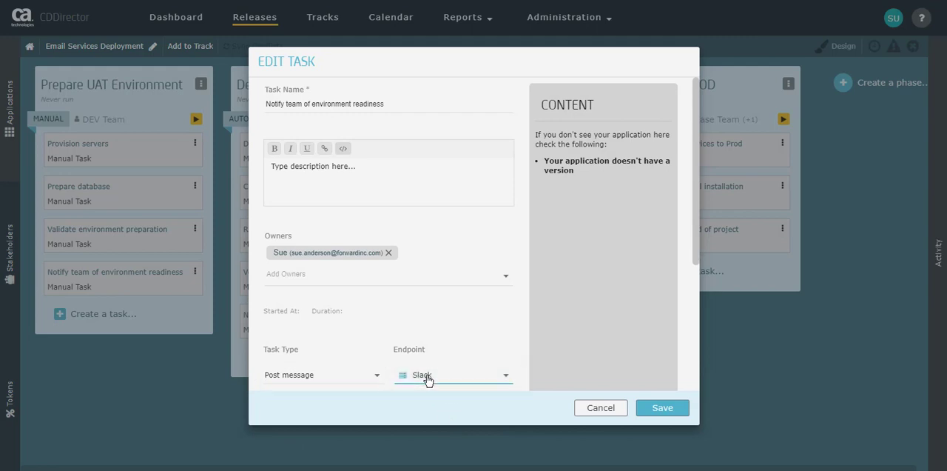
Set the channel to #fs-team and the message to "Application and environment is prepared to install in UAT", and save the task.
{"action": "left_click_drag", "start_coordinate": [695, 249], "coordinate": [693, 406]}
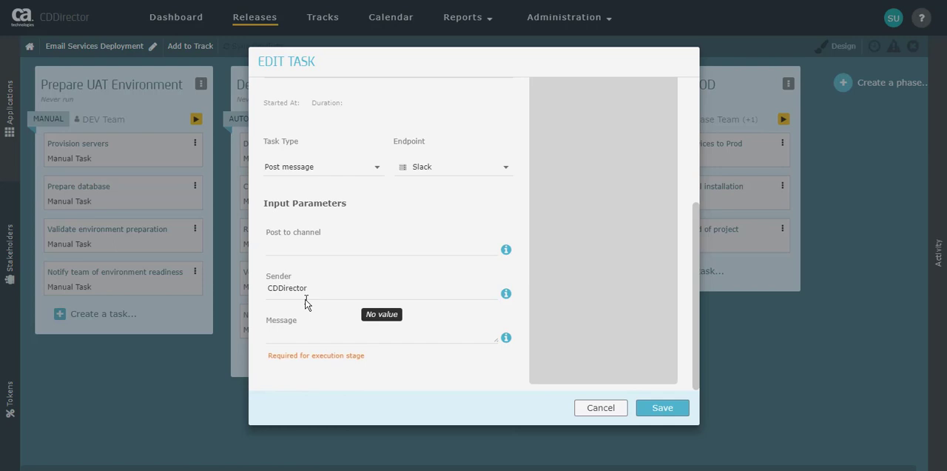
{"action": "left_click", "coordinate": [283, 248]}
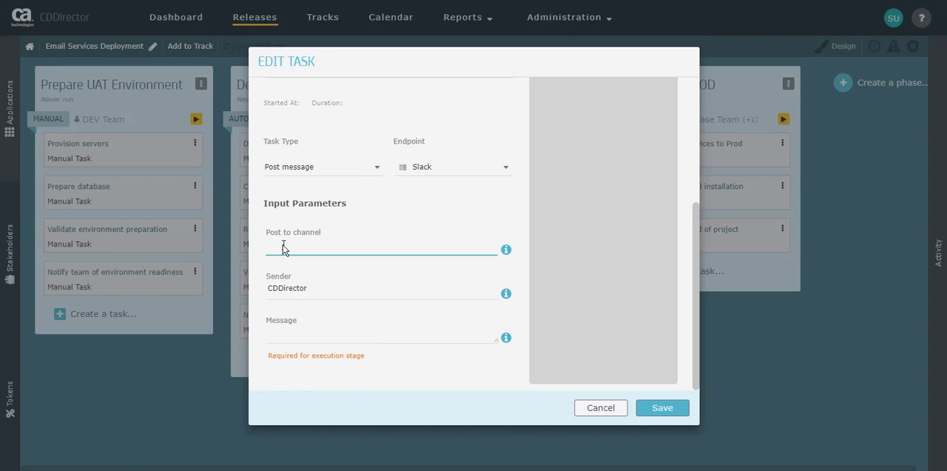
{"action": "type", "text": "#fs-Team"}
{"action": "left_click", "coordinate": [275, 340]}
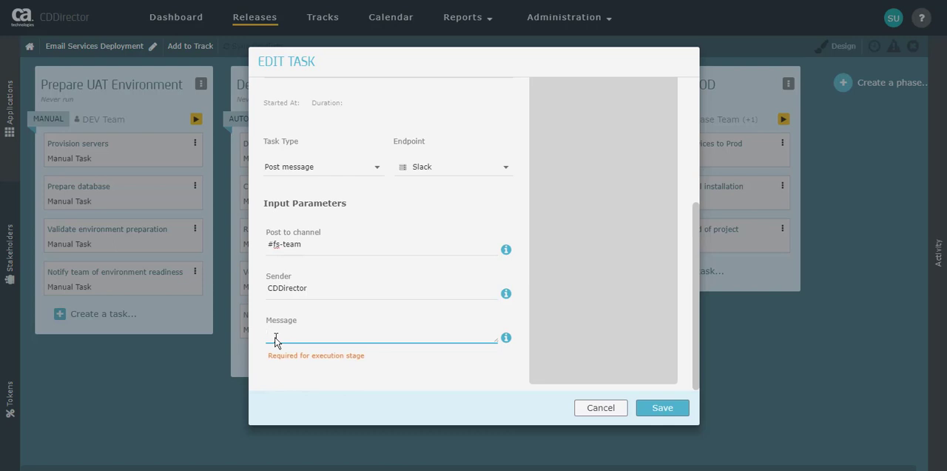
{"action": "type", "text": "Applicati"}
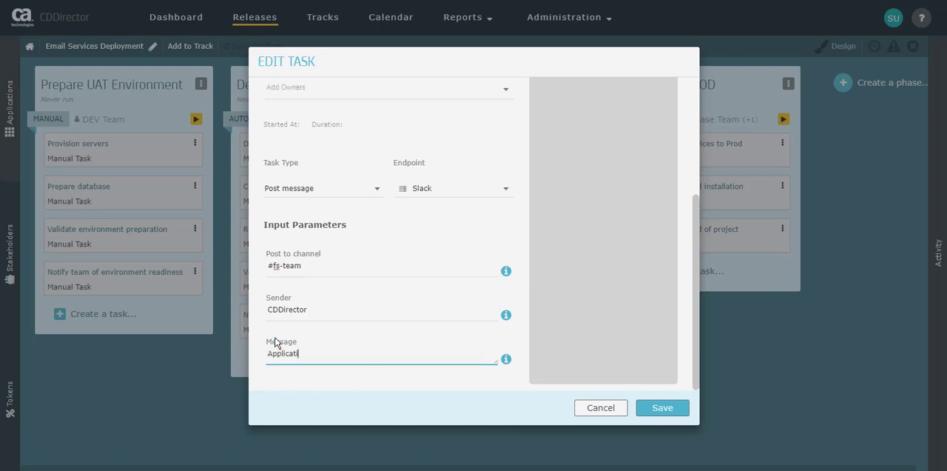
{"action": "type", "text": "on and environment is prepared to "}
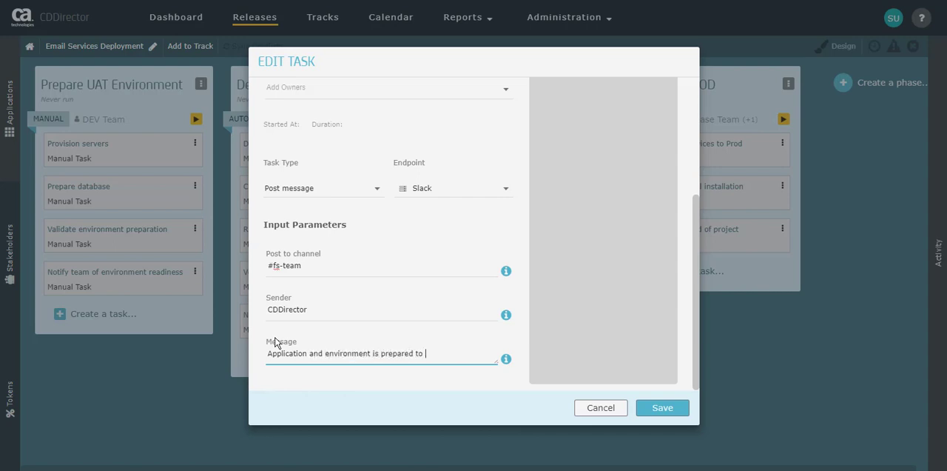
{"action": "type", "text": "install in UAT"}
{"action": "left_click", "coordinate": [662, 413]}
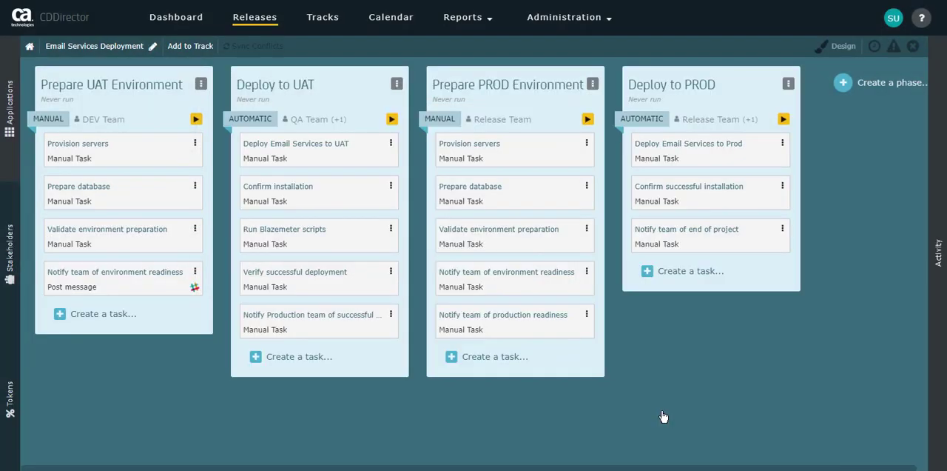